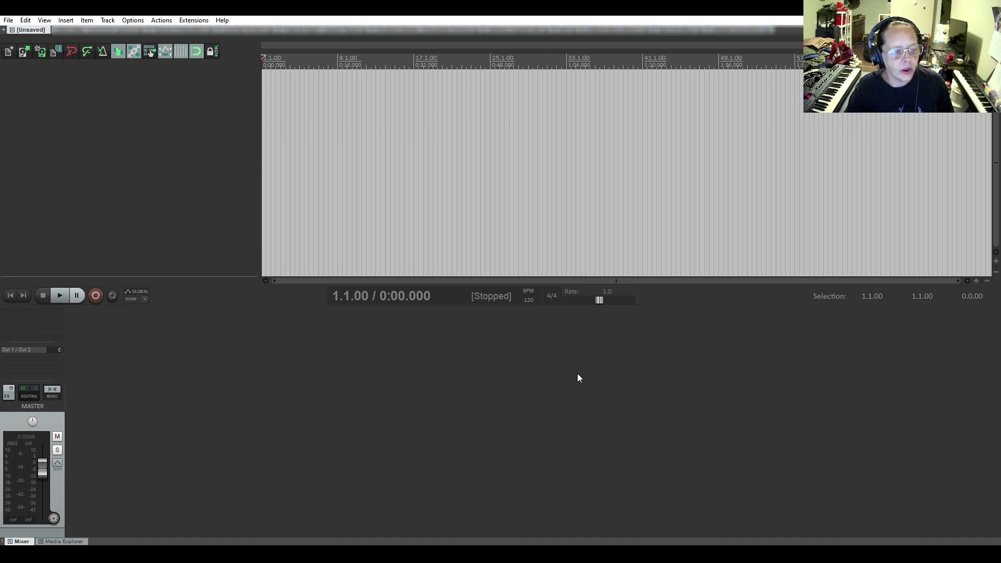
# Insert six empty tracks one below another in the empty project's track list.
pyautogui.doubleClick(80, 93)
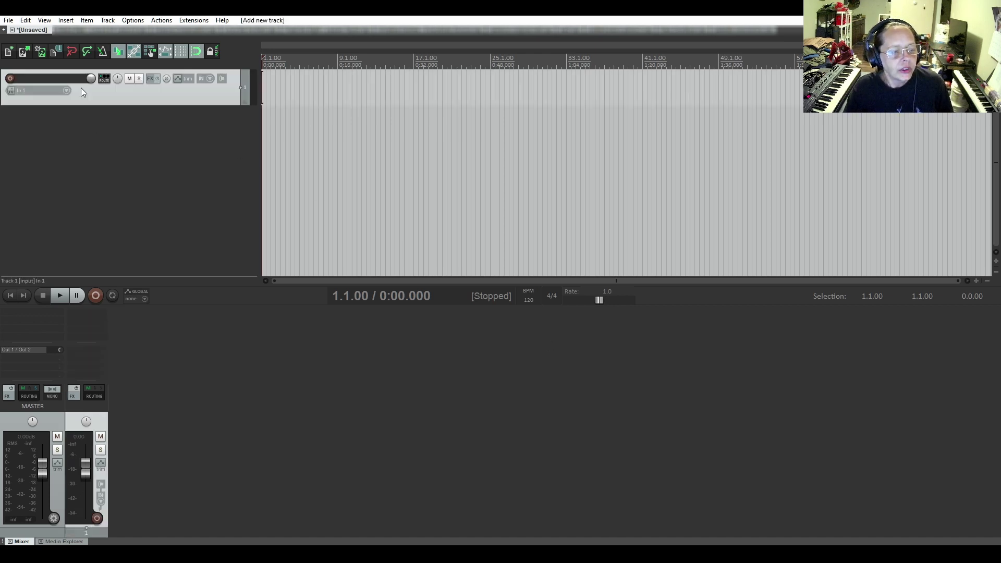
pyautogui.doubleClick(78, 122)
pyautogui.doubleClick(87, 171)
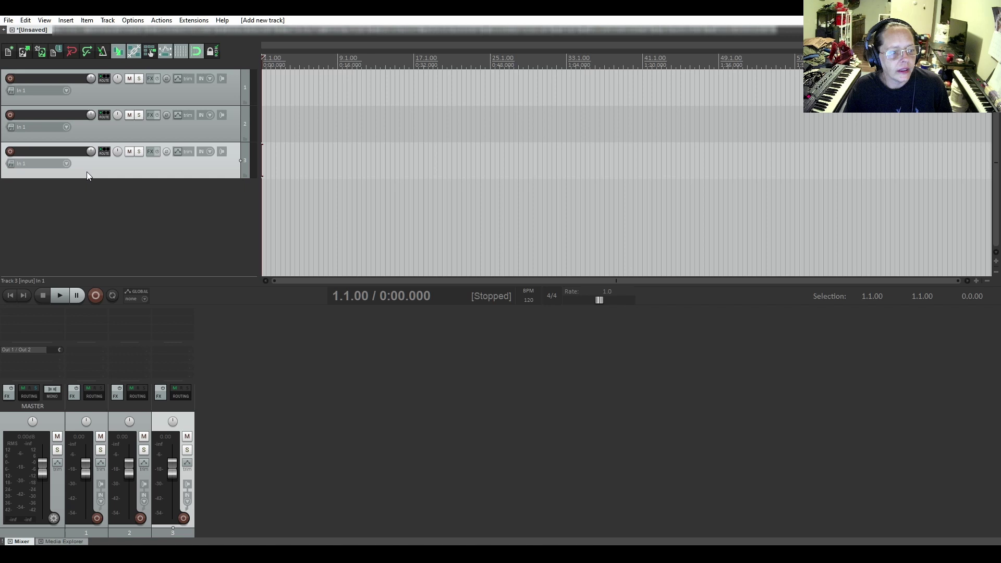
pyautogui.doubleClick(84, 213)
pyautogui.doubleClick(85, 240)
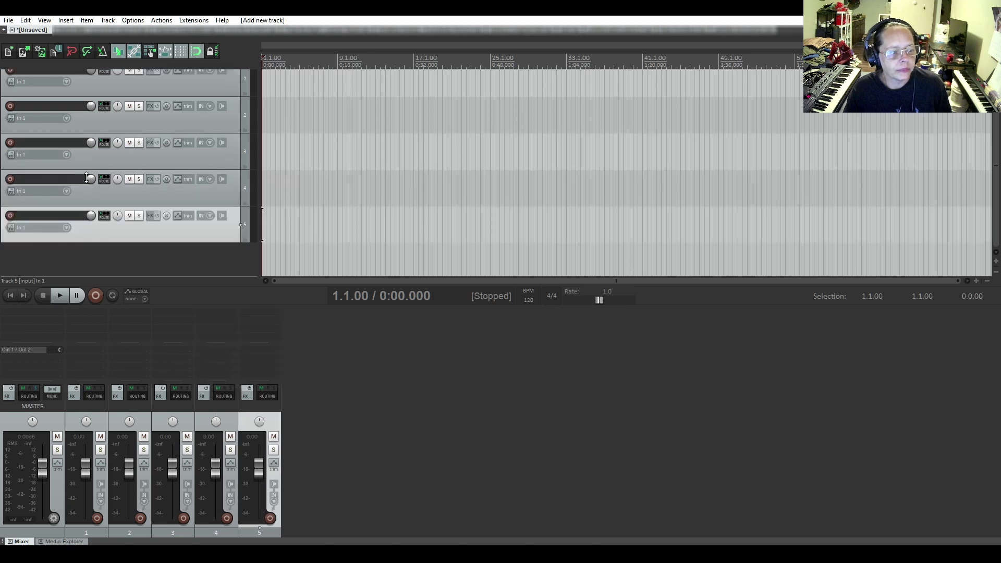
pyautogui.doubleClick(87, 250)
pyautogui.scroll(1, 105, 191)
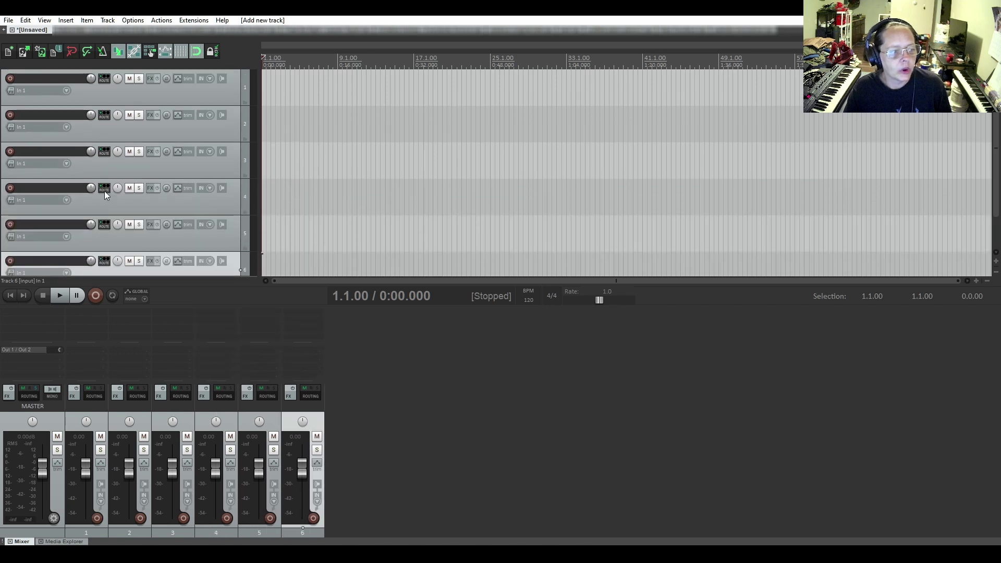
# Make track 1 a folder track containing tracks 2 through 6.
pyautogui.click(245, 103)
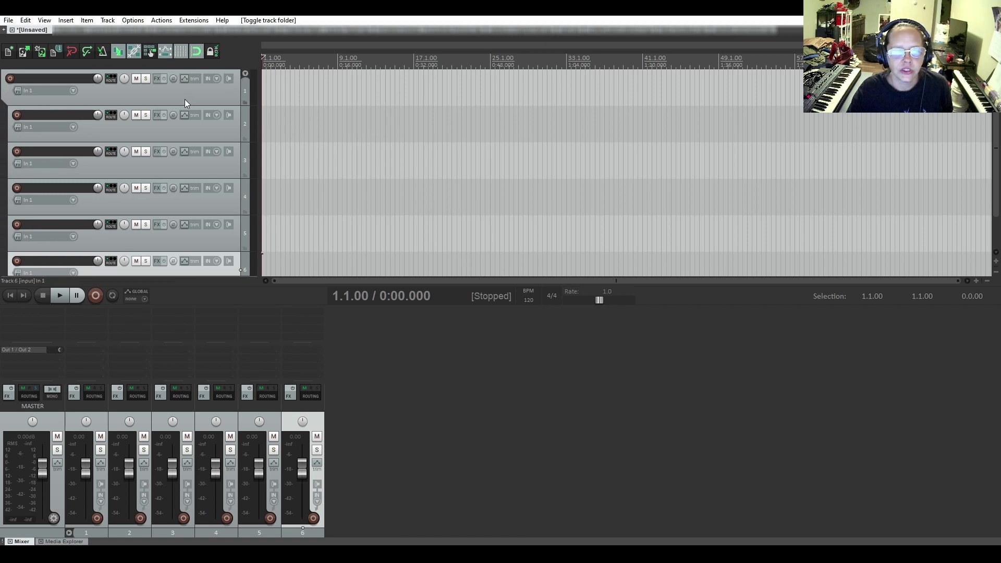
pyautogui.scroll(-1, 163, 126)
pyautogui.scroll(1, 190, 109)
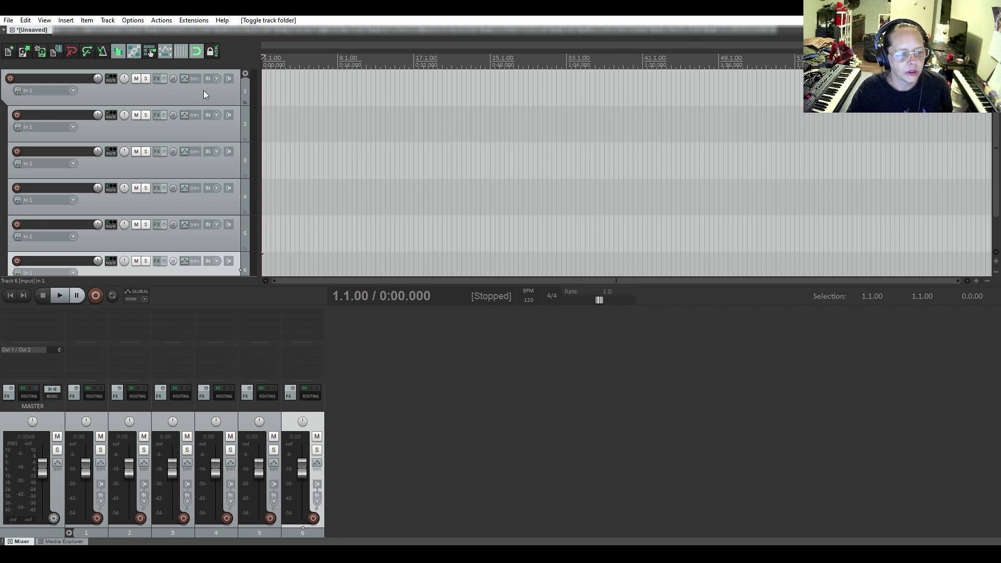
pyautogui.scroll(-1, 192, 203)
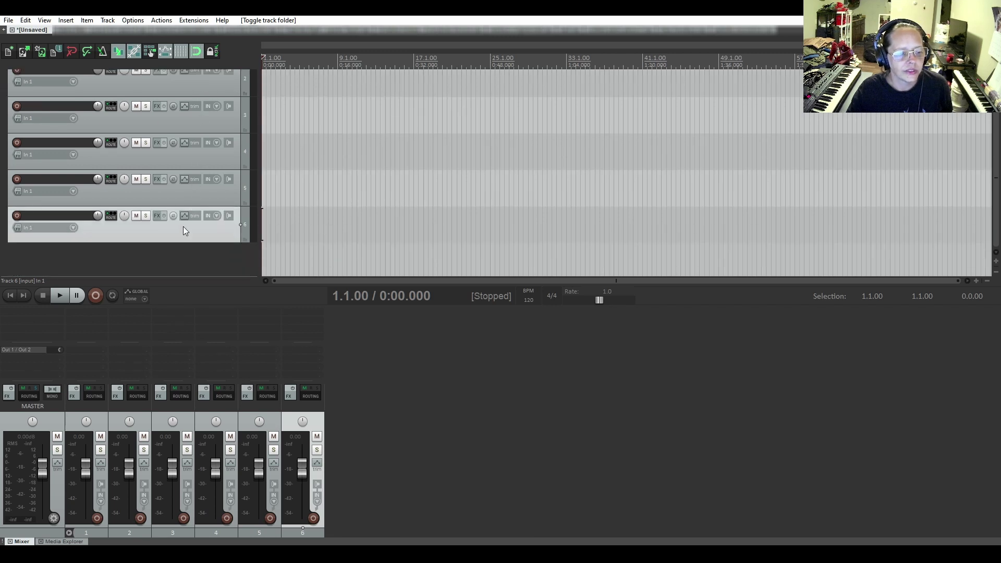
pyautogui.scroll(1, 191, 93)
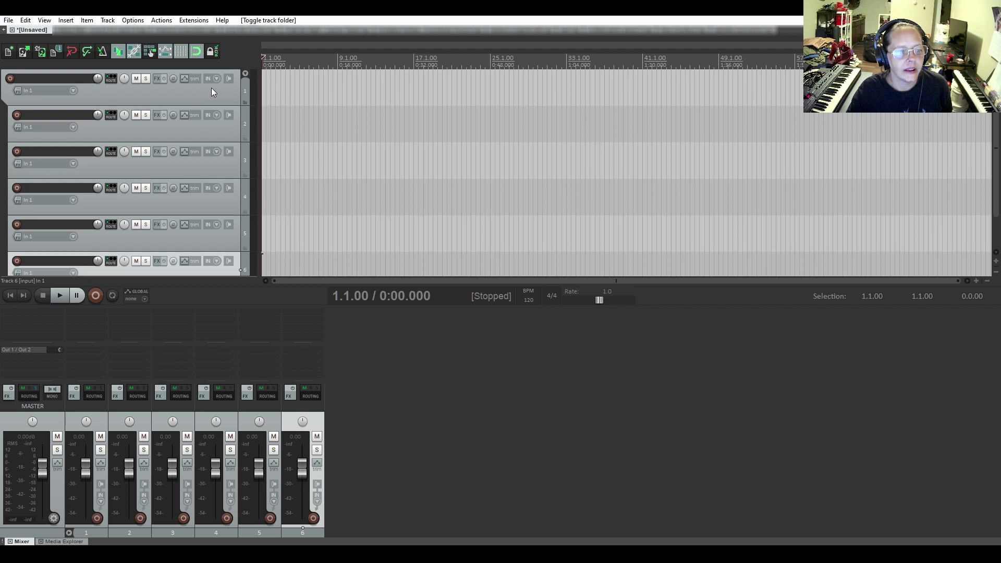
# Cycle track 1's folder compact state through small and collapsed back to full height.
pyautogui.click(247, 74)
pyautogui.click(246, 73)
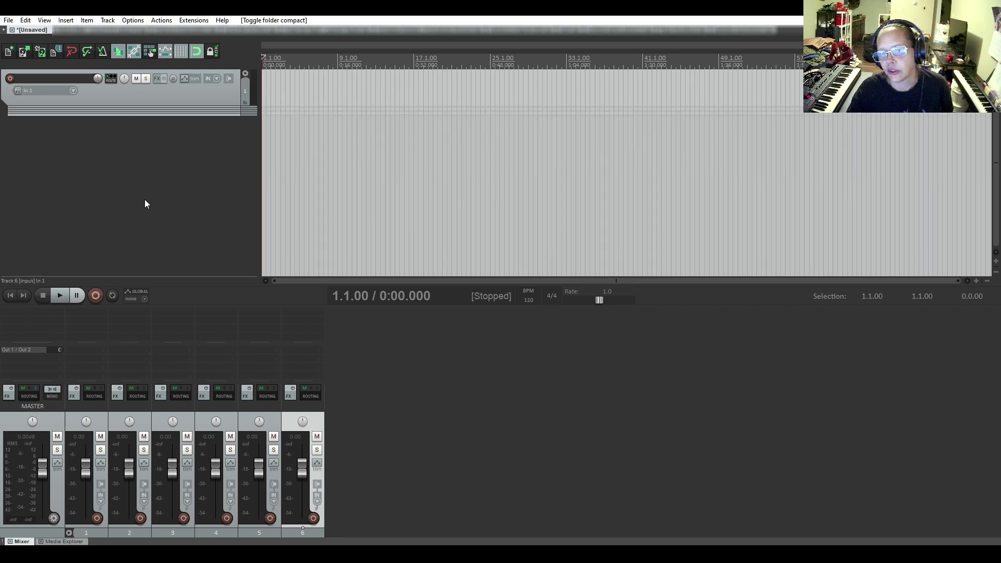
pyautogui.click(245, 74)
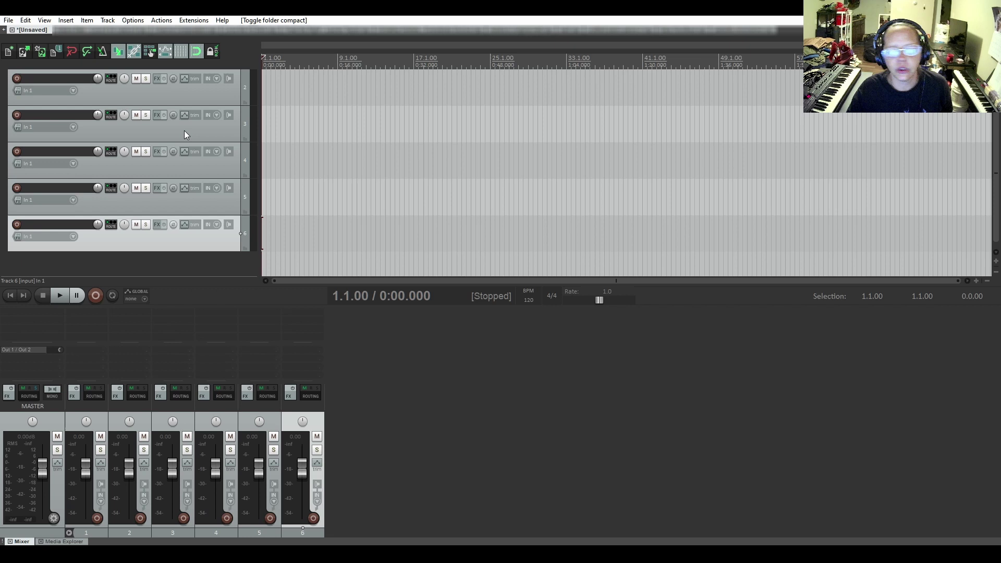
# Select tracks 5 and 6 and drag them out of track 1's folder.
pyautogui.scroll(1, 186, 134)
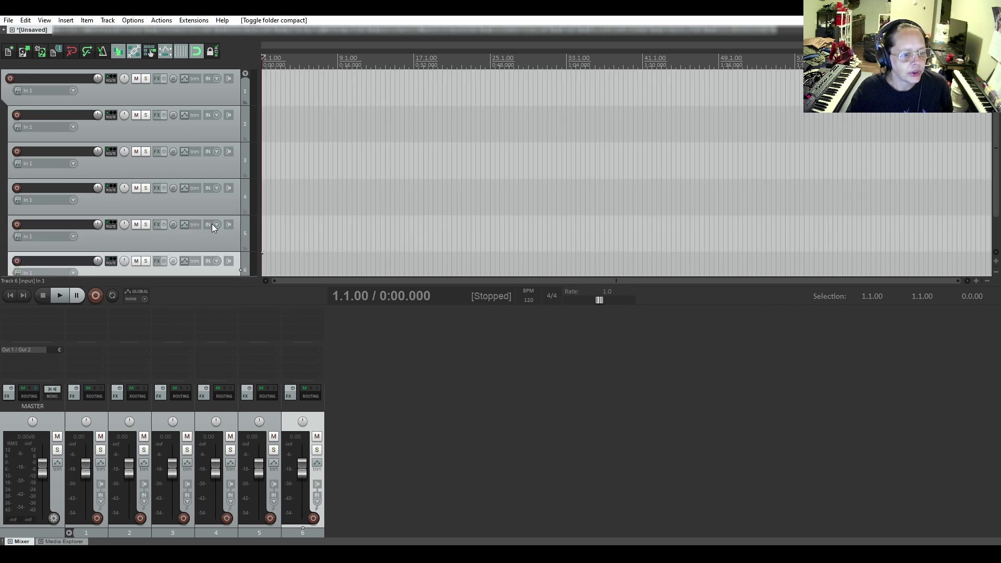
pyautogui.scroll(-1, 218, 225)
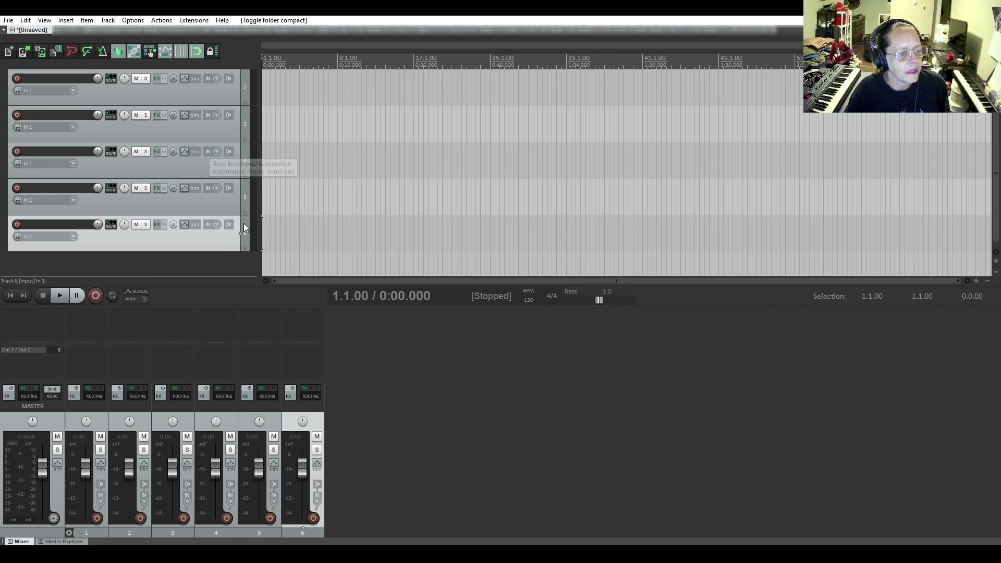
pyautogui.click(210, 199)
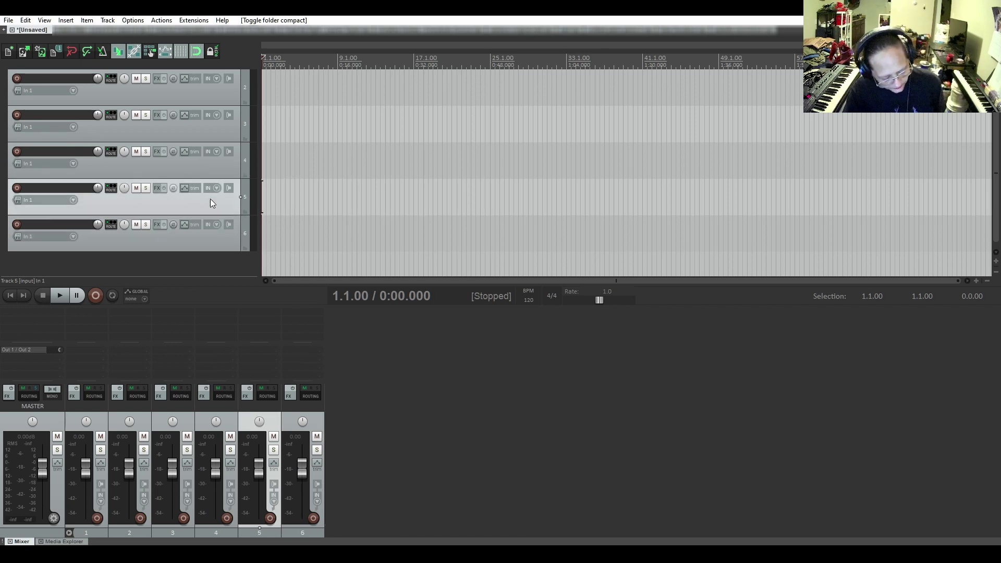
pyautogui.keyDown('ctrl'); pyautogui.click(209, 237); pyautogui.keyUp('ctrl')
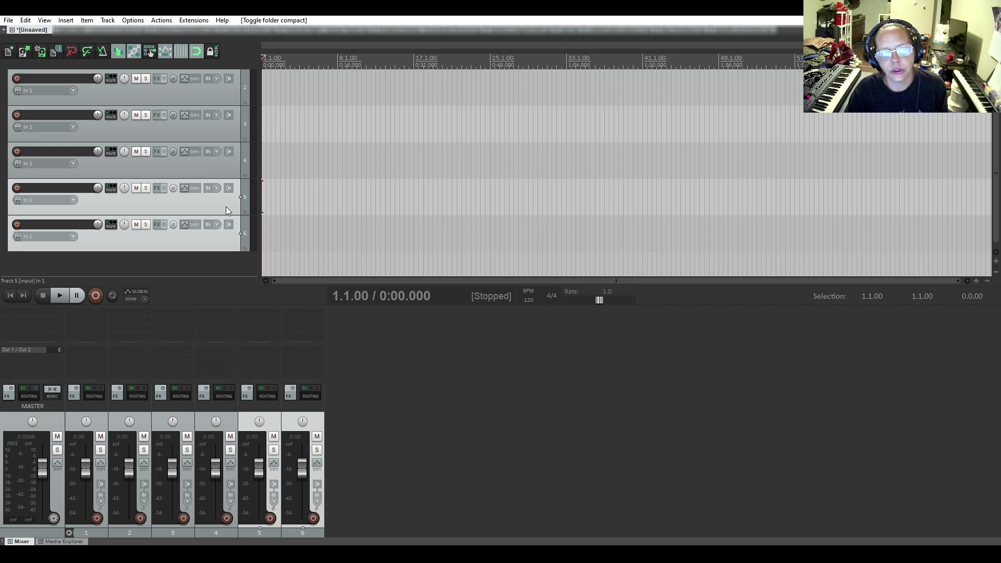
pyautogui.moveTo(45, 204); pyautogui.dragTo(0, 189)
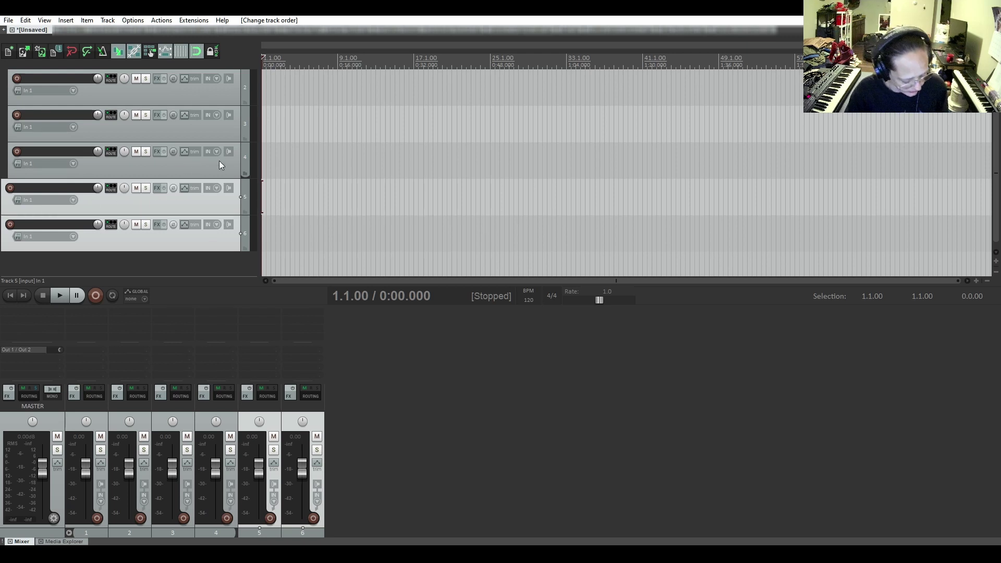
pyautogui.hotkey('ctrl', 'Right')
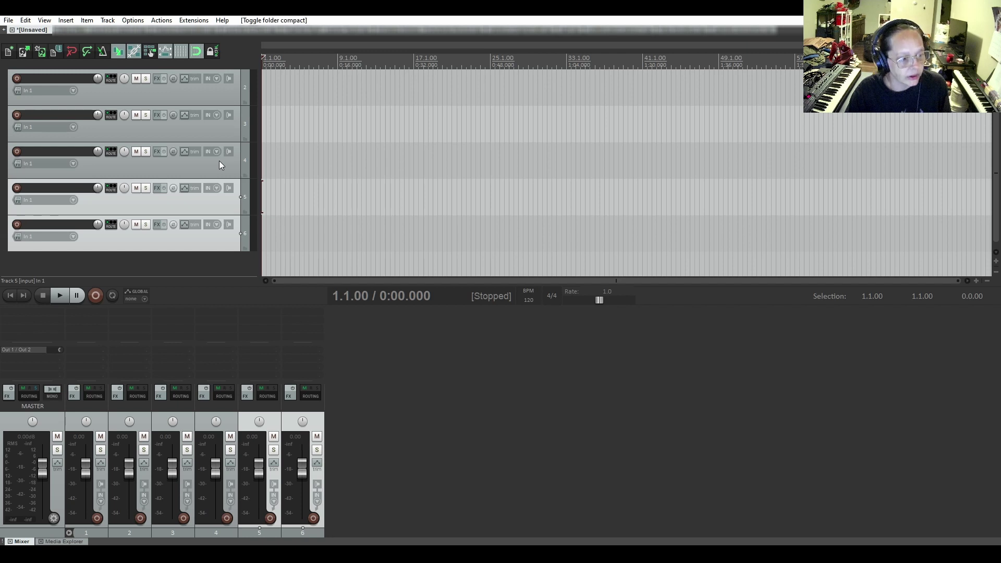
pyautogui.click(245, 178)
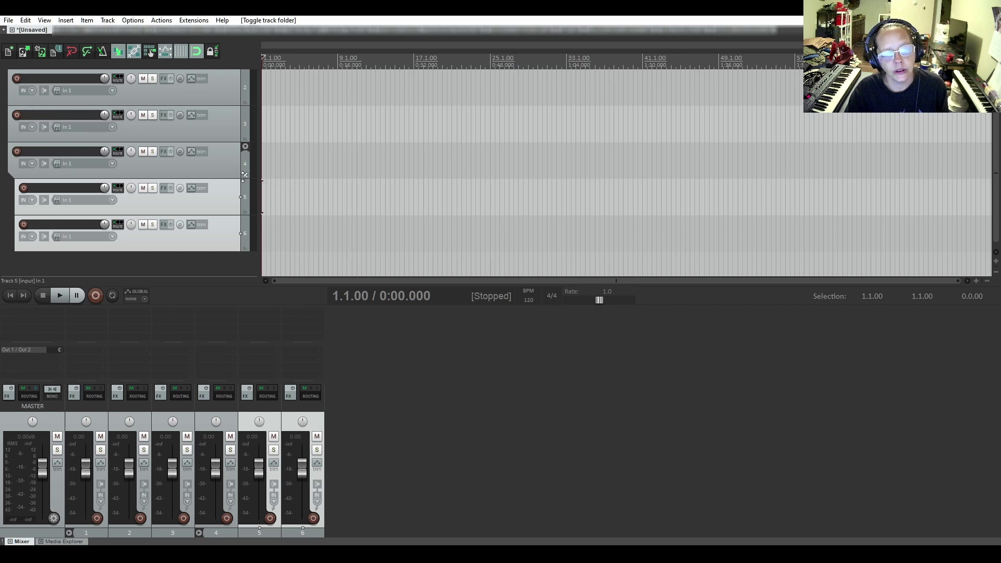
pyautogui.click(245, 178)
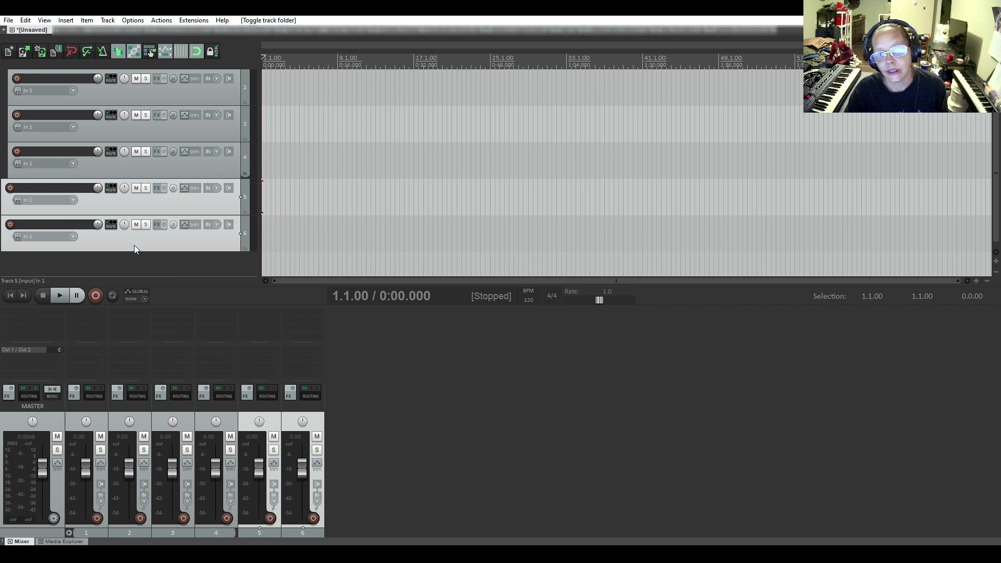
pyautogui.scroll(1, 133, 248)
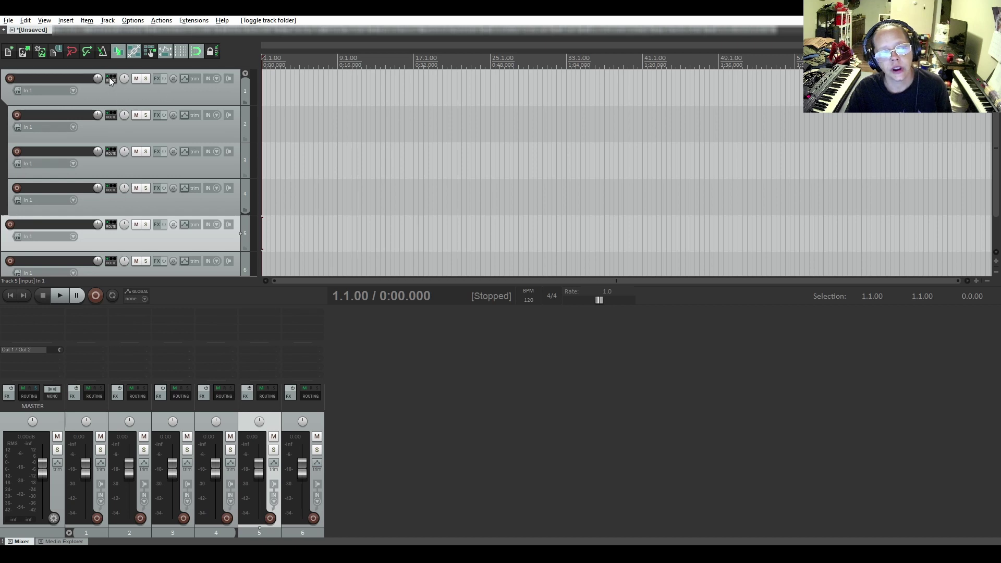
# Send selected tracks 2–4 to folder track 1 and show track 1's routing window.
pyautogui.click(147, 131)
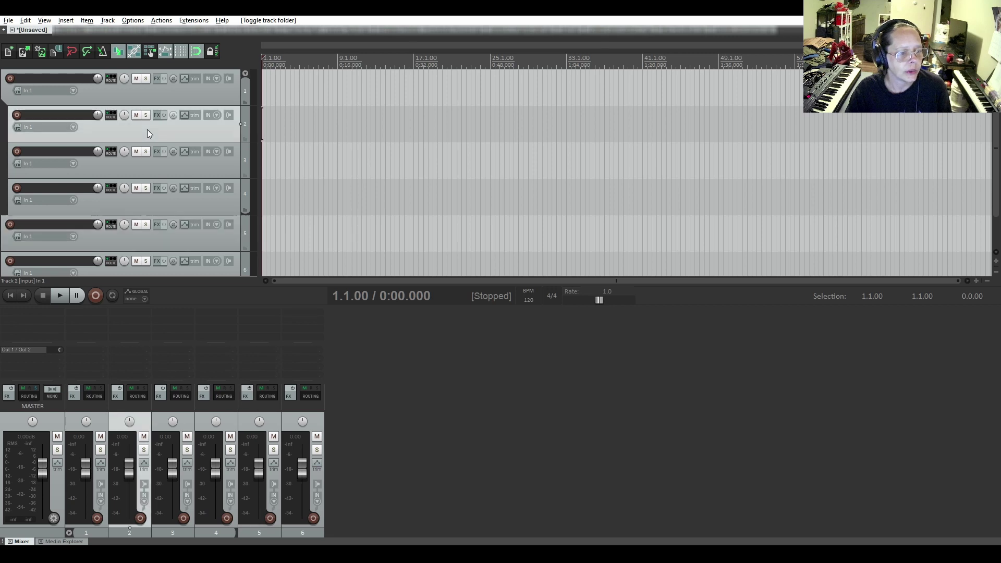
pyautogui.keyDown('shift'); pyautogui.click(137, 206); pyautogui.keyUp('shift')
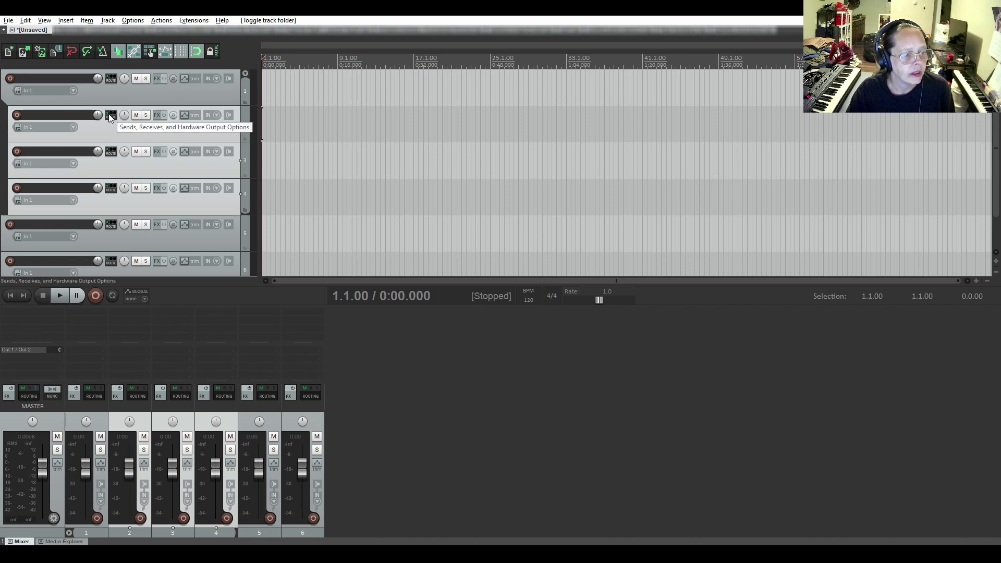
pyautogui.moveTo(117, 114); pyautogui.dragTo(114, 76)
pyautogui.click(114, 76)
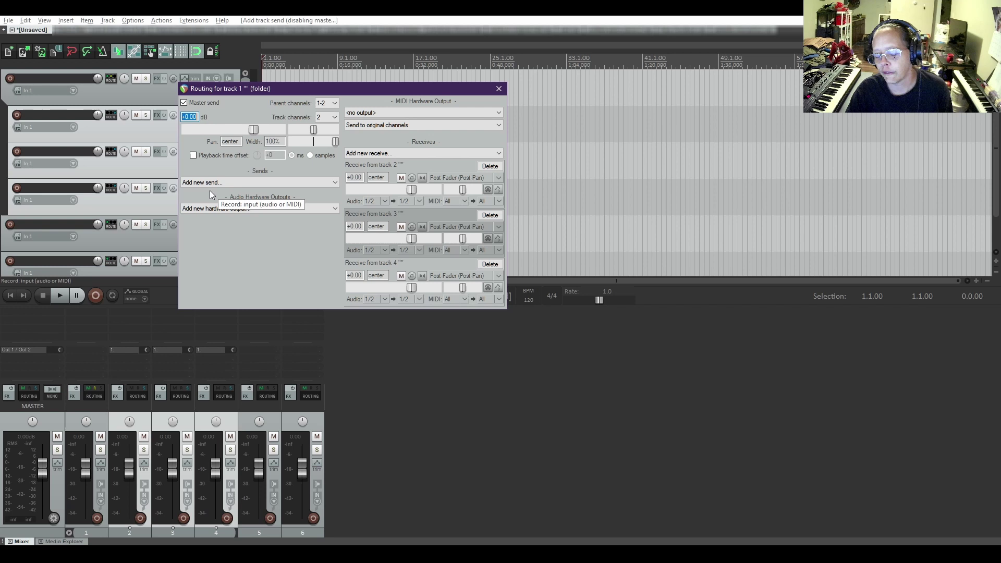
# Close the Routing for track 1 window and select only track 2.
pyautogui.click(499, 90)
pyautogui.click(205, 135)
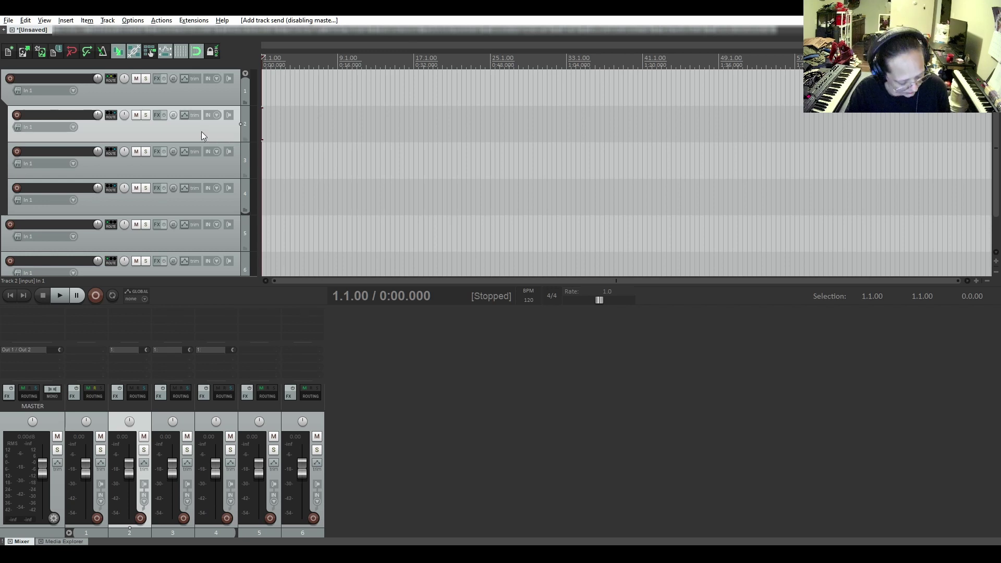
# Insert two tracks after track 2 and make track 2 a folder ending at track 4.
pyautogui.hotkey('ctrl', 't')
pyautogui.hotkey('ctrl', 't')
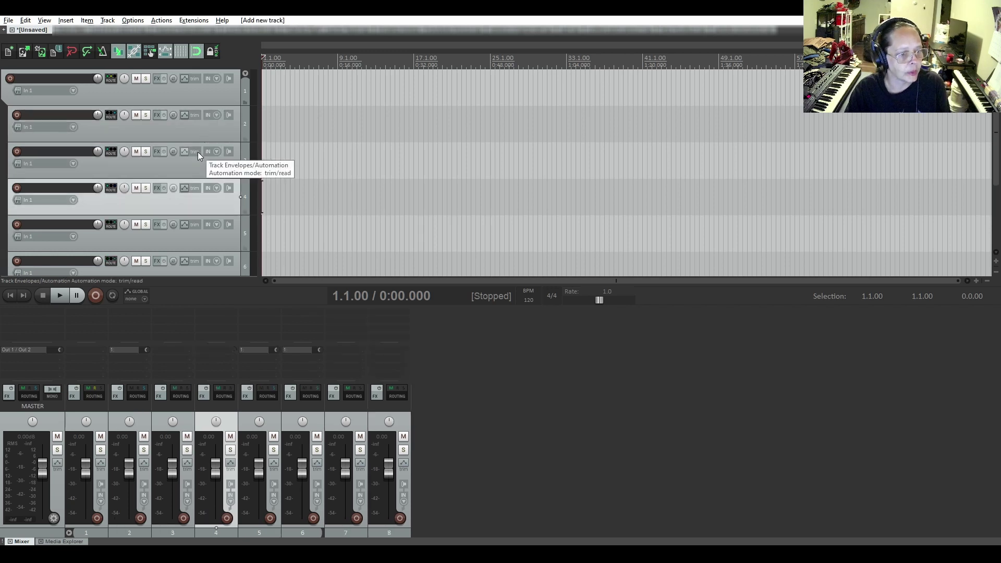
pyautogui.click(245, 137)
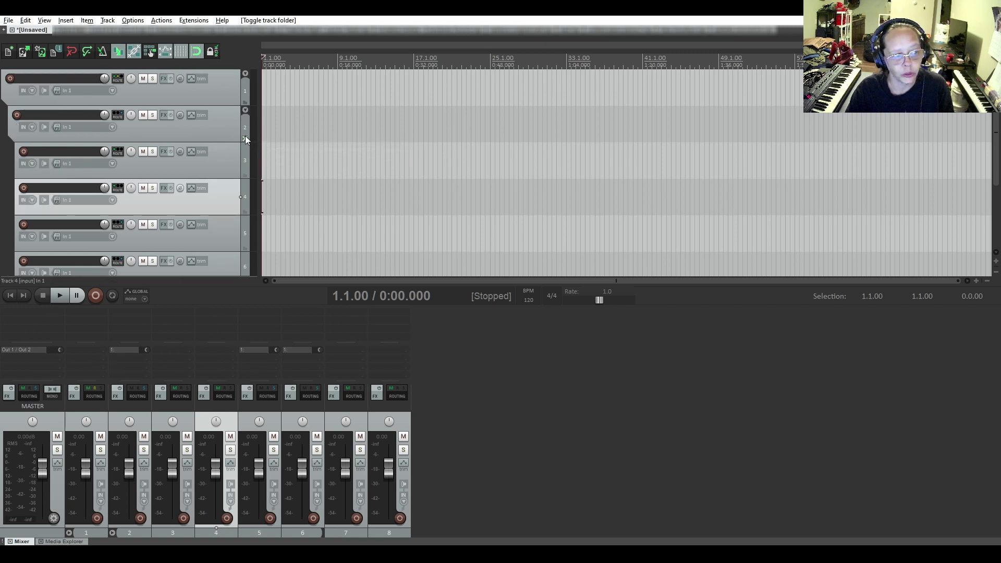
pyautogui.click(244, 210)
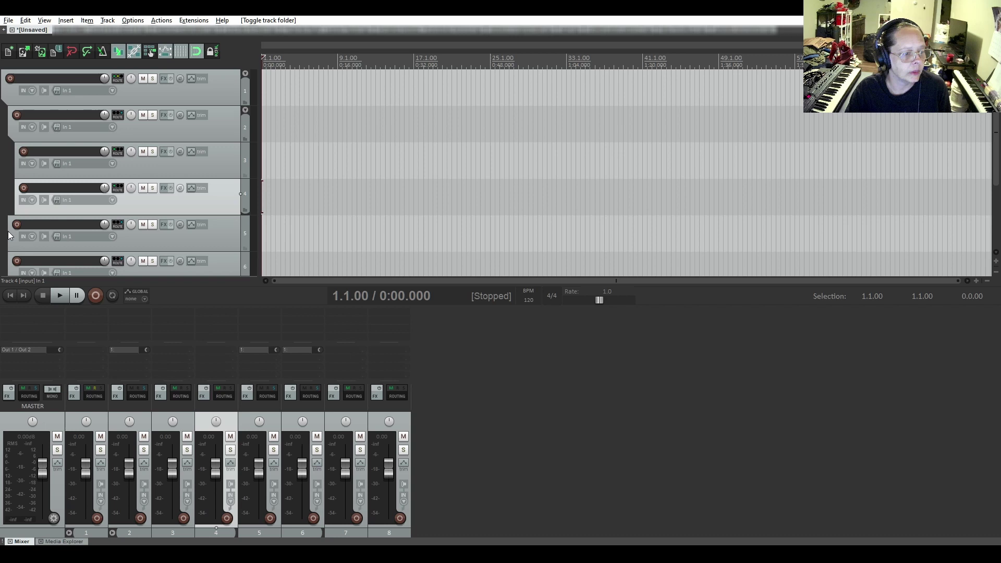